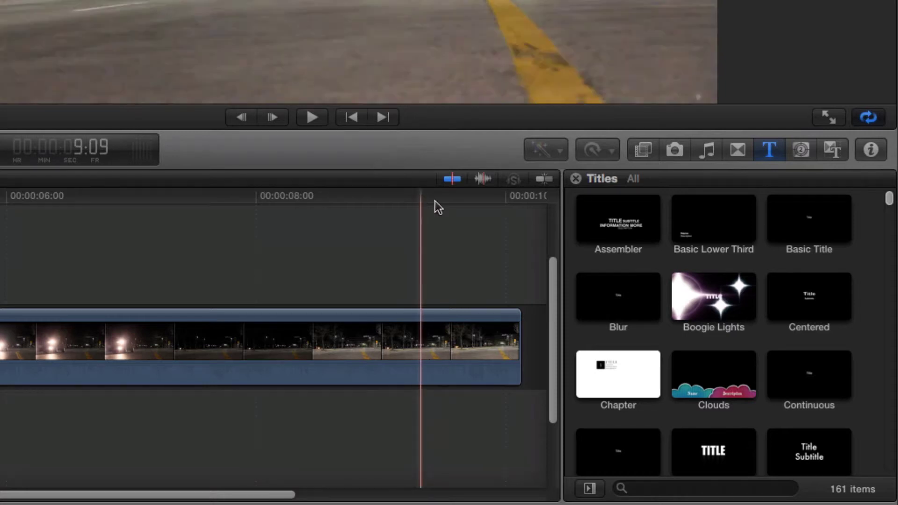
Step: Scroll down the Titles browser to find the Middle title
{"action": "scroll", "coordinate": [813, 328], "scroll_direction": "down", "scroll_amount": 5}
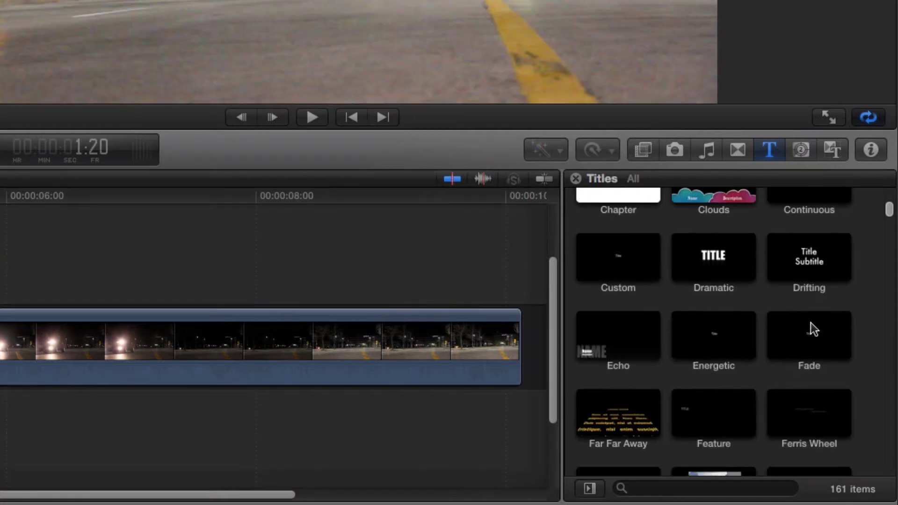
{"action": "scroll", "coordinate": [810, 323], "scroll_direction": "down", "scroll_amount": 14}
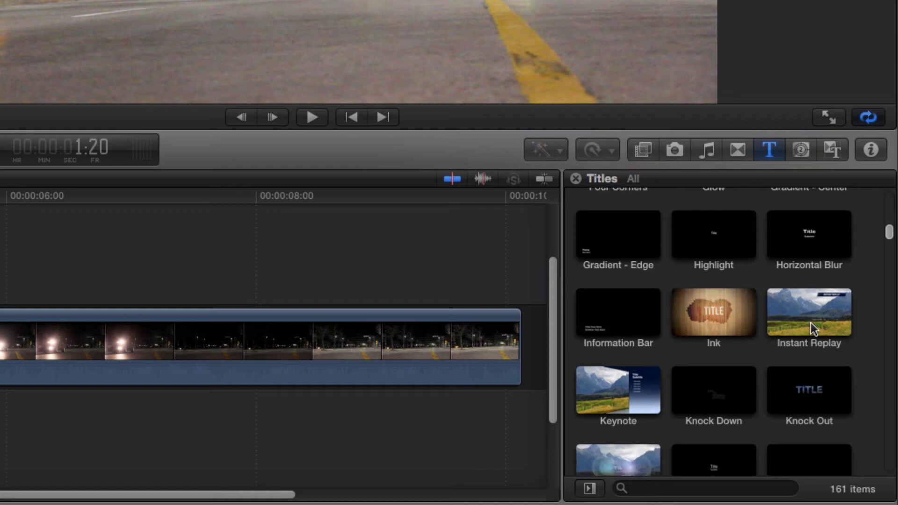
{"action": "scroll", "coordinate": [813, 329], "scroll_direction": "down", "scroll_amount": 2}
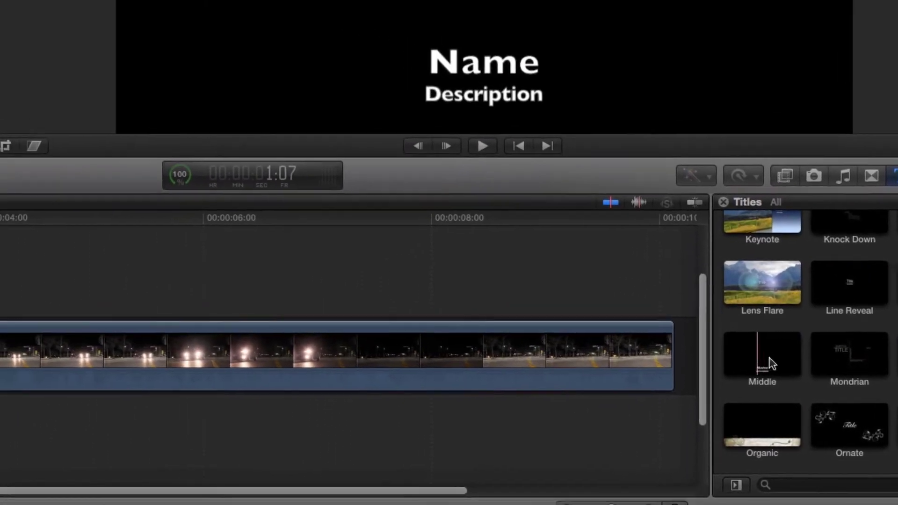
Step: Connect the Middle title above the road footage and shift it six frames later
{"action": "left_click", "coordinate": [771, 364]}
{"action": "key", "text": "q"}
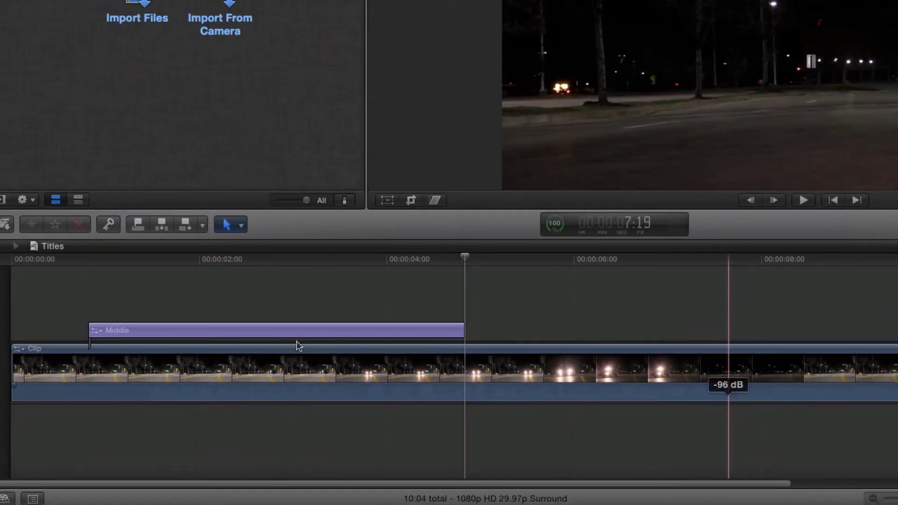
{"action": "left_click_drag", "start_coordinate": [160, 332], "coordinate": [248, 330]}
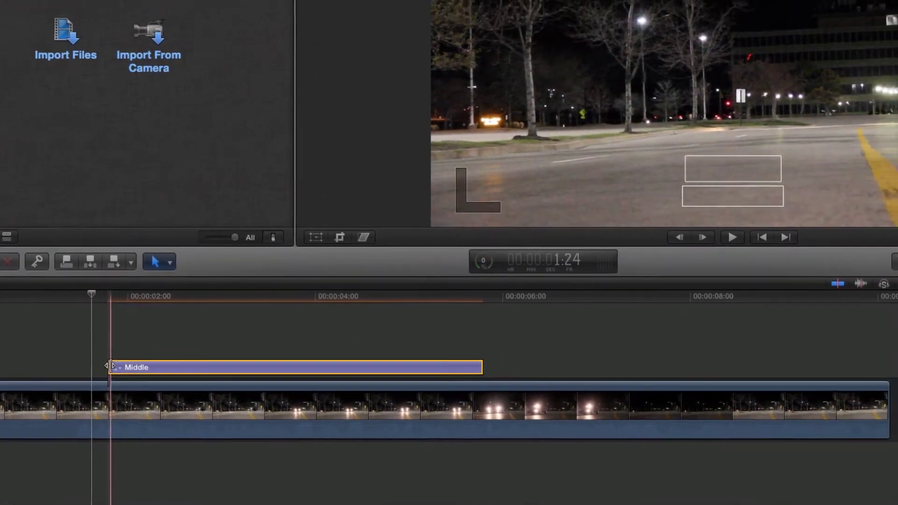
{"action": "left_click_drag", "start_coordinate": [179, 330], "coordinate": [179, 330]}
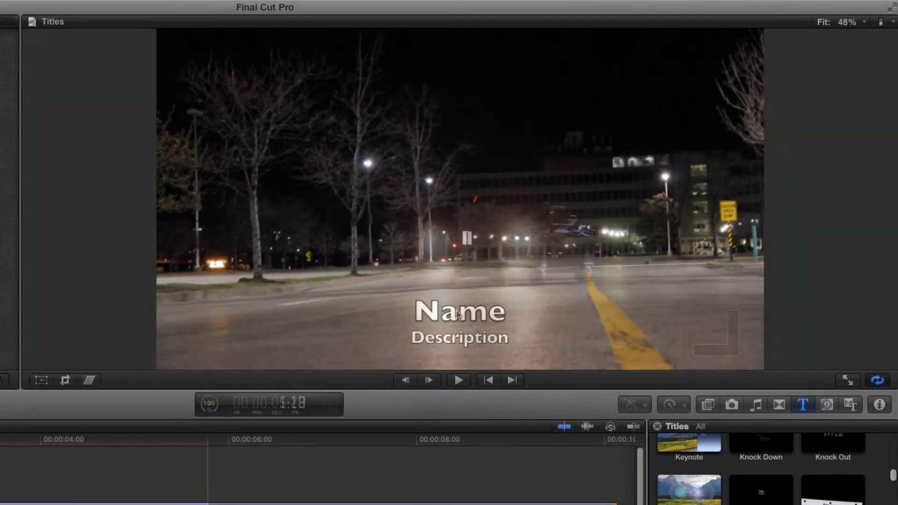
Step: Change the title text to 'Dodge' over 'Challenger' and move it toward the lower left
{"action": "double_click", "coordinate": [457, 312]}
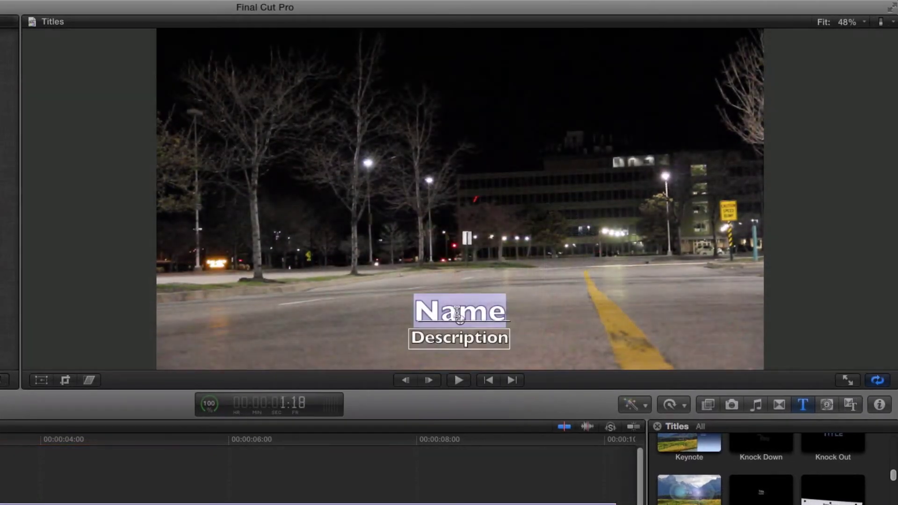
{"action": "type", "text": "Dodge"}
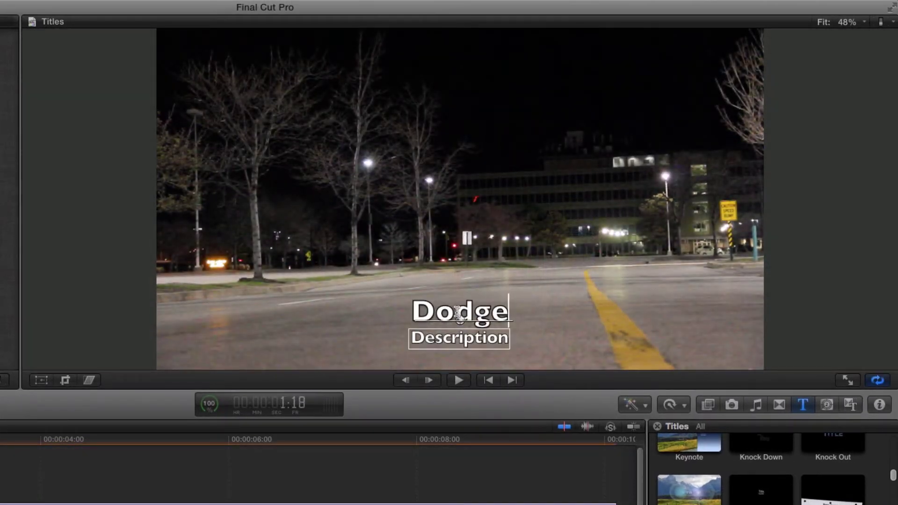
{"action": "double_click", "coordinate": [453, 337]}
{"action": "type", "text": "Challenger"}
{"action": "mouse_move", "coordinate": [462, 339]}
{"action": "left_mouse_down"}
{"action": "mouse_move", "coordinate": [476, 353]}
{"action": "mouse_move", "coordinate": [460, 313]}
{"action": "mouse_move", "coordinate": [460, 337]}
{"action": "mouse_move", "coordinate": [456, 248]}
{"action": "mouse_move", "coordinate": [459, 257]}
{"action": "left_mouse_up"}
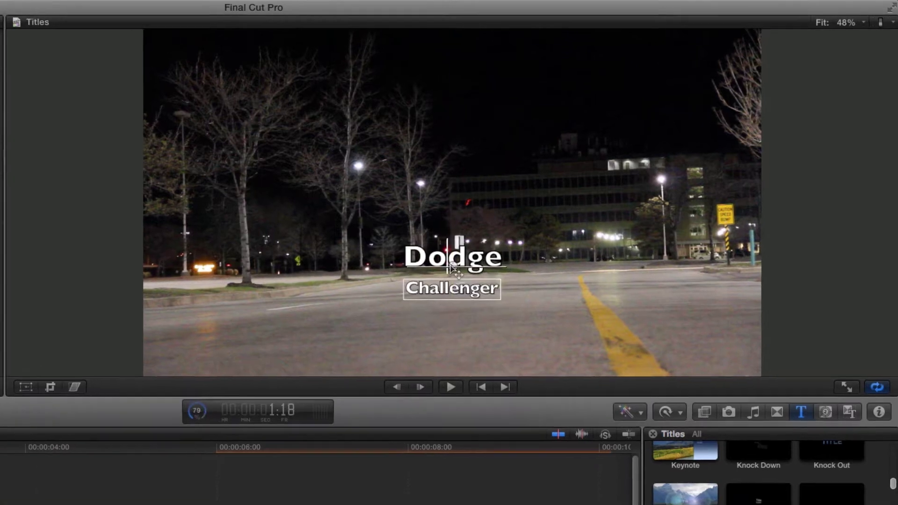
{"action": "key", "text": "super+4"}
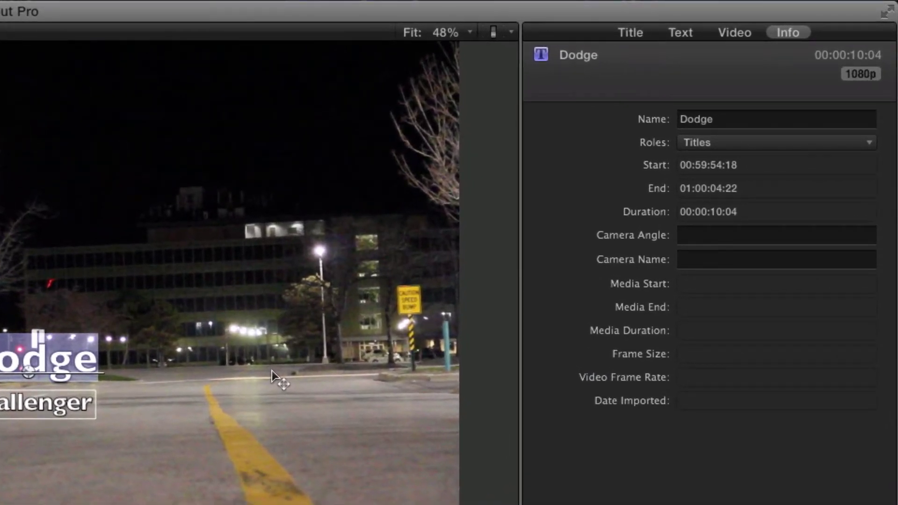
Step: Review the title's Video, Text and Title inspector settings, ending on the published parameters
{"action": "left_click", "coordinate": [733, 32]}
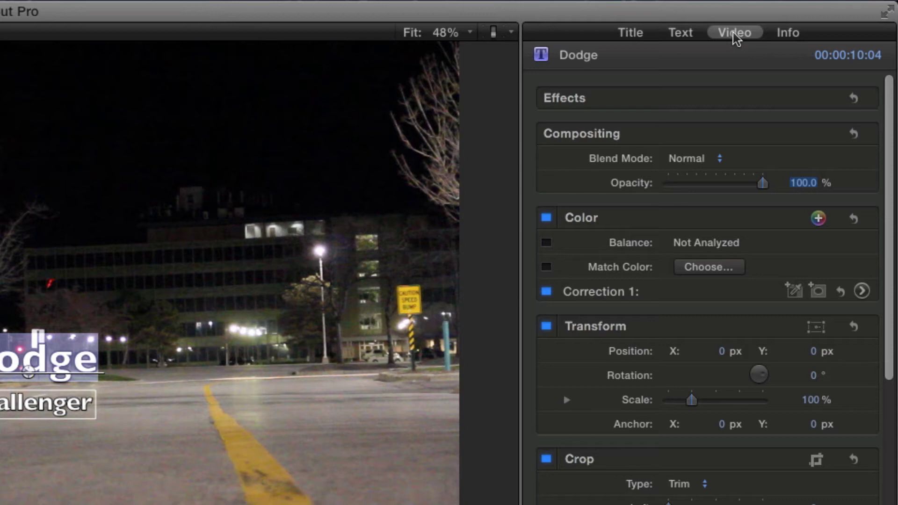
{"action": "left_click", "coordinate": [683, 34]}
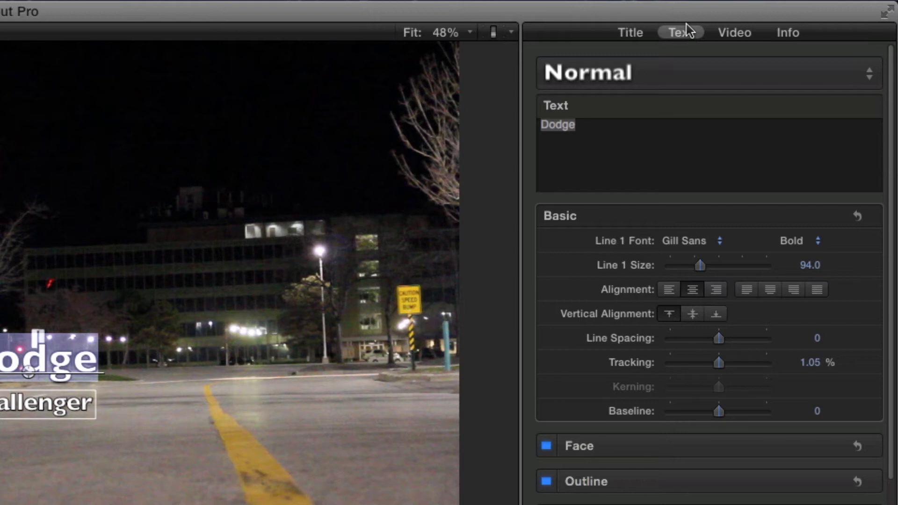
{"action": "left_click", "coordinate": [626, 35]}
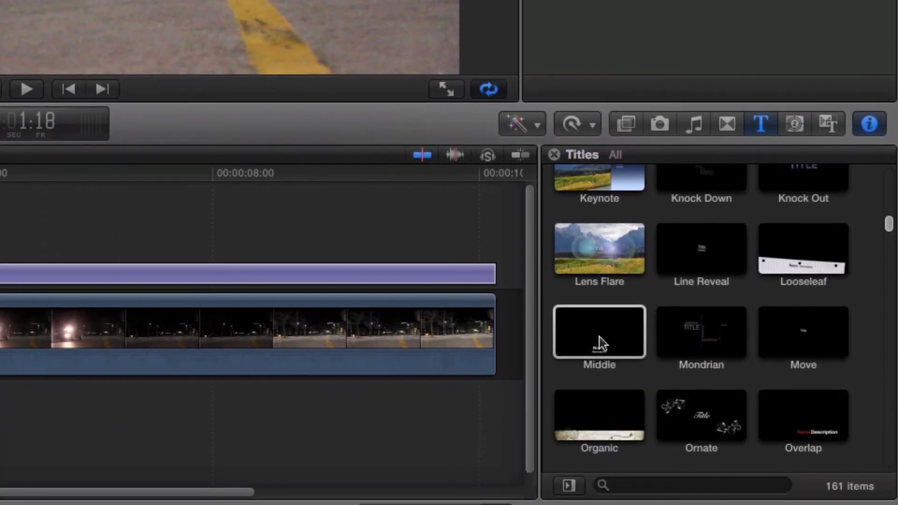
Step: Select the Middle title template to open a copy of it in Motion
{"action": "left_click", "coordinate": [602, 343]}
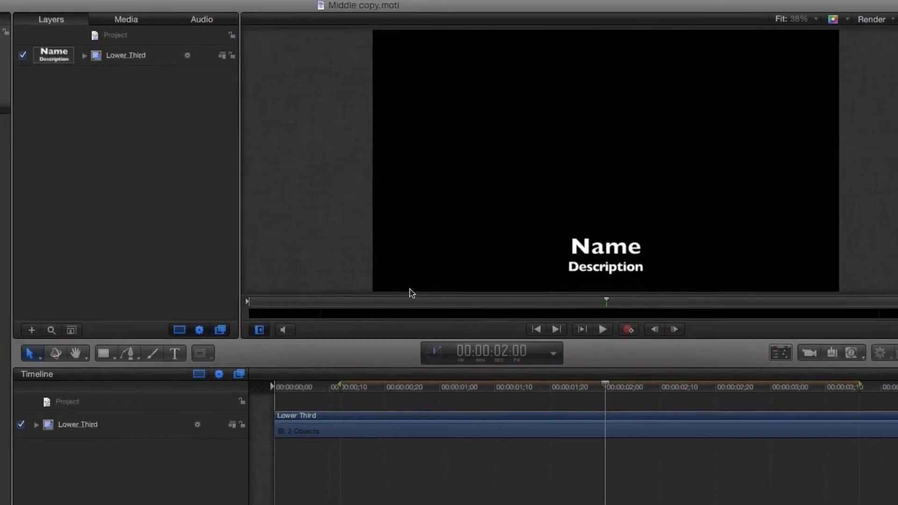
Step: Publish the Tracking parameter of both the Name and Description text layers
{"action": "left_click", "coordinate": [124, 58]}
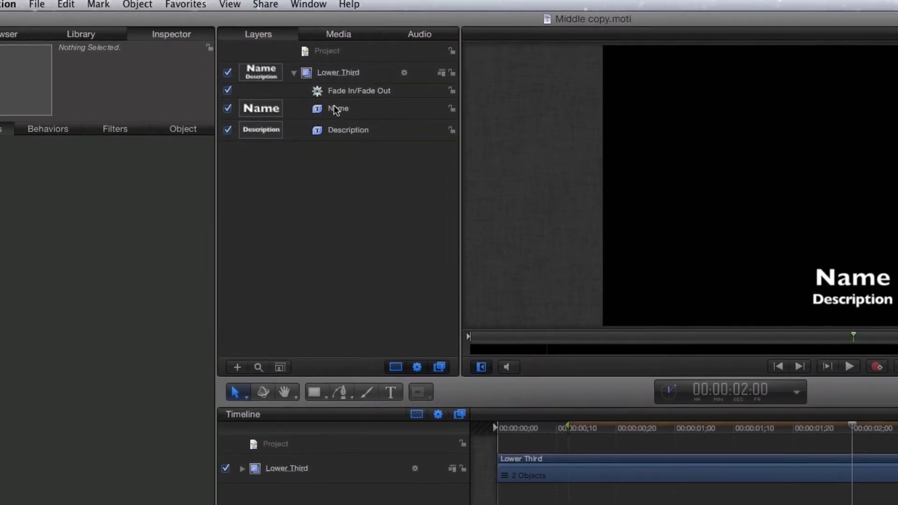
{"action": "left_click", "coordinate": [167, 93]}
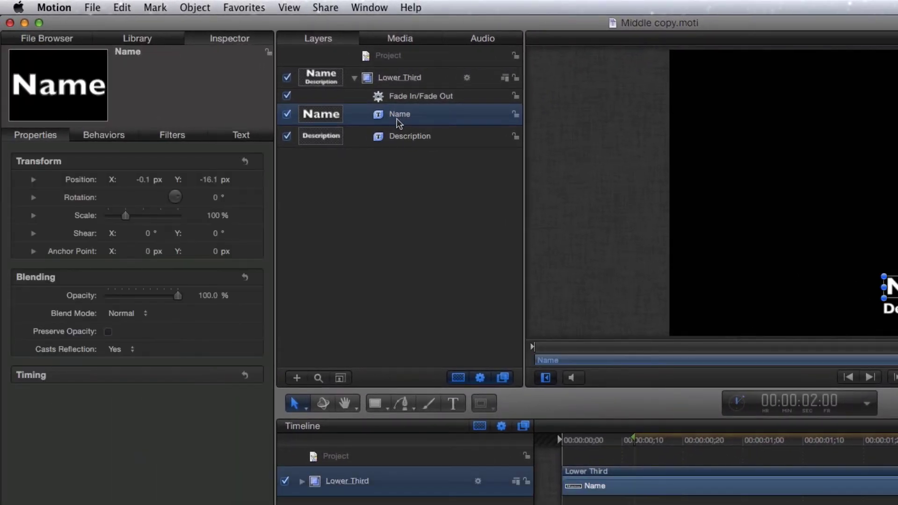
{"action": "left_click", "coordinate": [240, 136]}
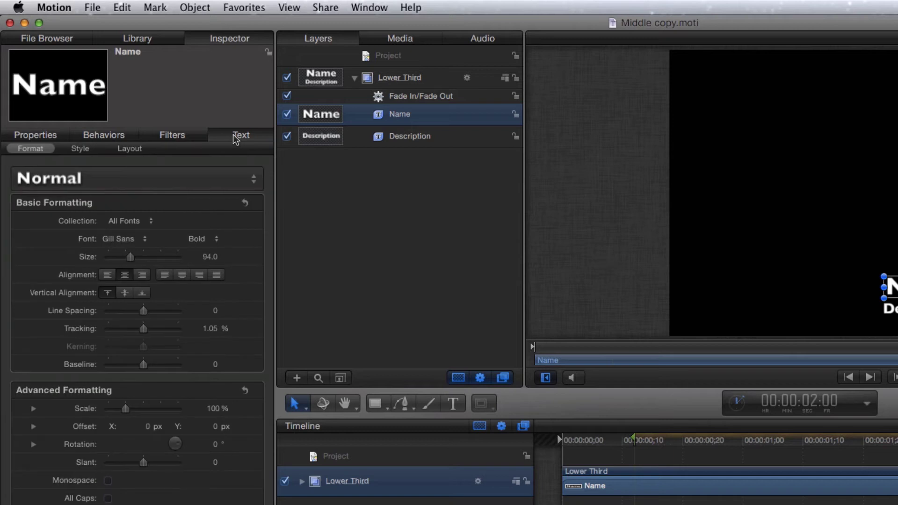
{"action": "left_click", "coordinate": [259, 328]}
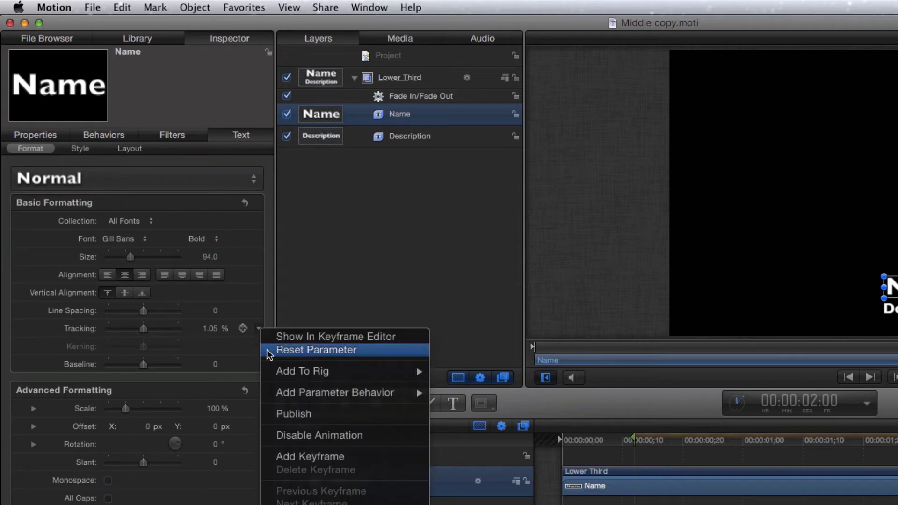
{"action": "left_click", "coordinate": [283, 412]}
{"action": "left_click", "coordinate": [396, 139]}
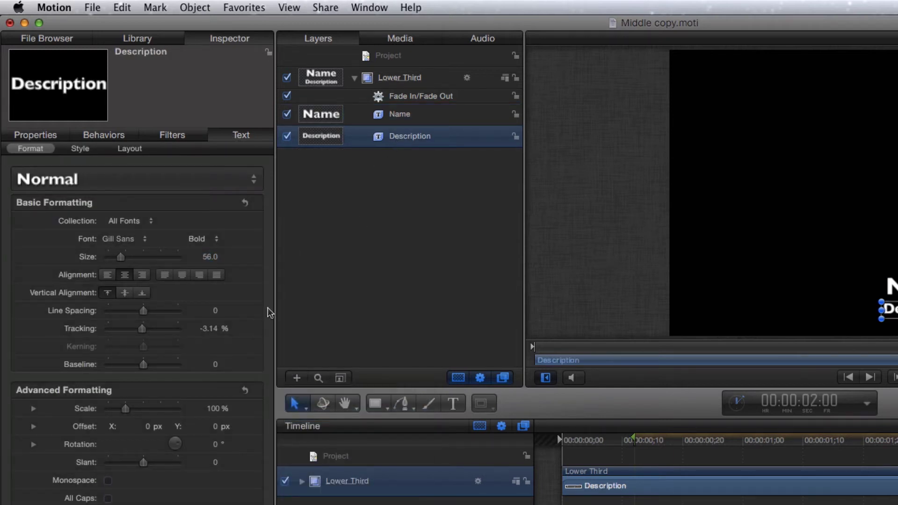
{"action": "left_click", "coordinate": [257, 329]}
{"action": "left_click", "coordinate": [285, 412]}
Step: Save the Middle copy title and quit Motion to return to Final Cut Pro
{"action": "left_click", "coordinate": [93, 7]}
{"action": "left_click", "coordinate": [118, 98]}
{"action": "left_click", "coordinate": [54, 7]}
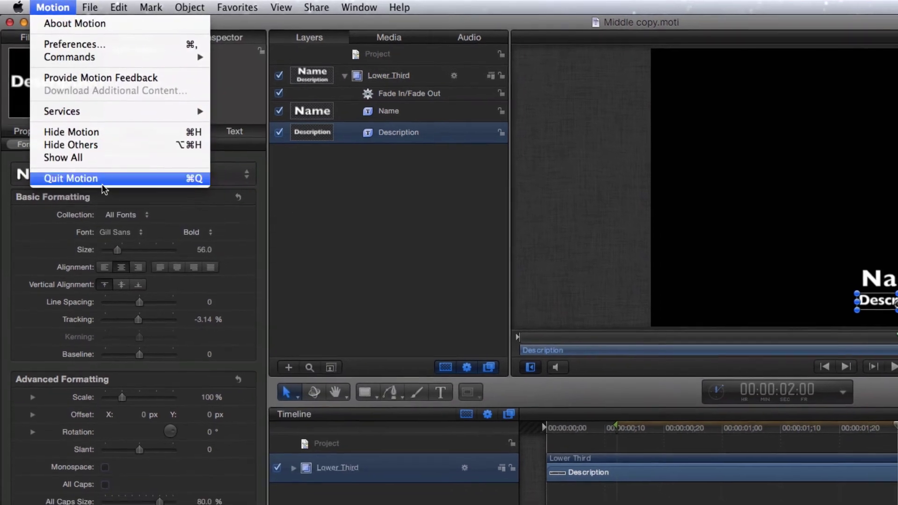
{"action": "left_click", "coordinate": [102, 181]}
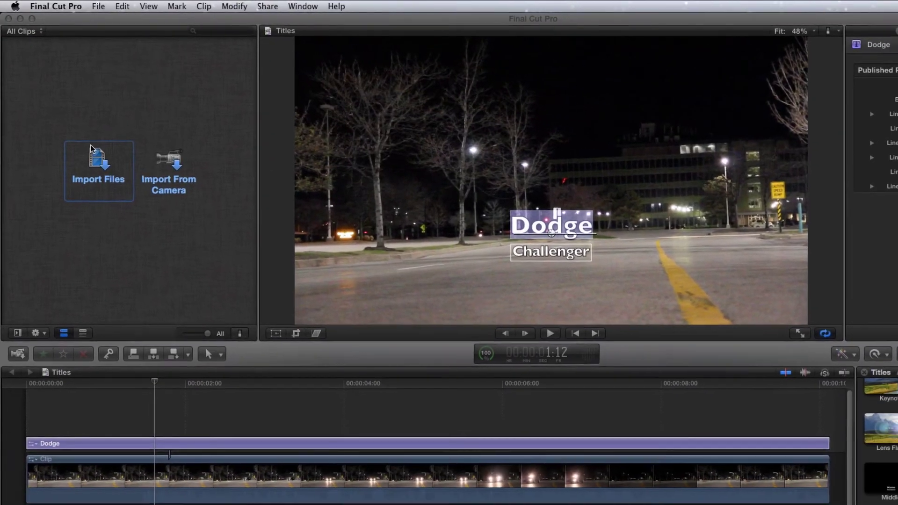
Step: Replace the Dodge title clip with the Middle copy title at the timeline start
{"action": "left_click", "coordinate": [363, 443]}
{"action": "key", "text": "Delete"}
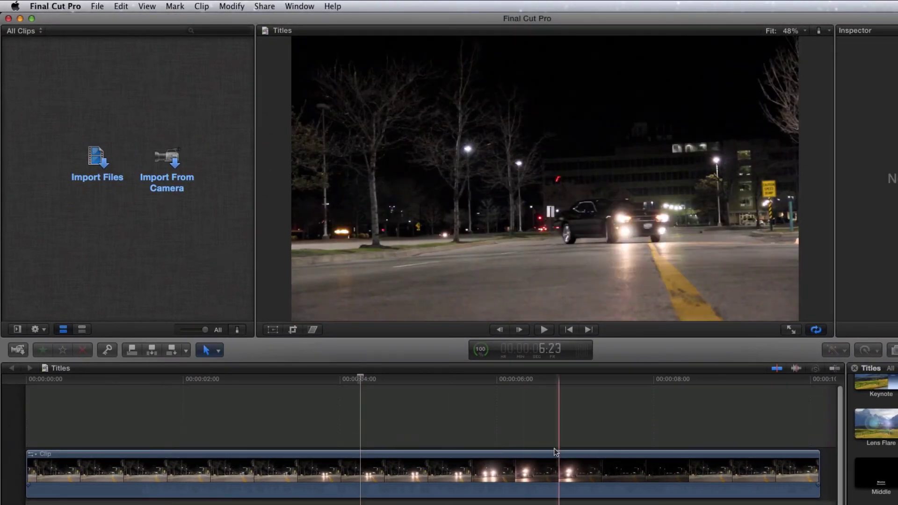
{"action": "left_click_drag", "start_coordinate": [876, 472], "coordinate": [818, 437]}
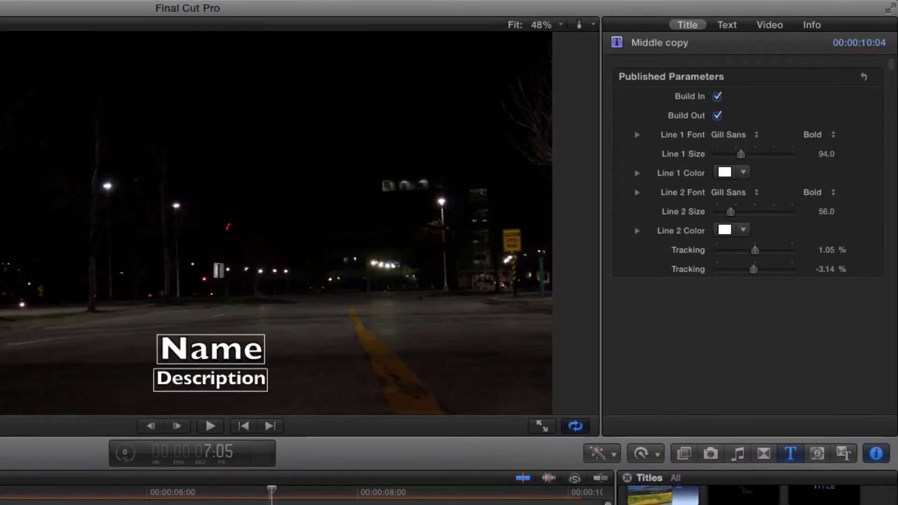
Step: Turn off Build In and keyframe Tracking at 65.53% for Name and 38.16% for Description
{"action": "left_click_drag", "start_coordinate": [757, 251], "coordinate": [760, 253]}
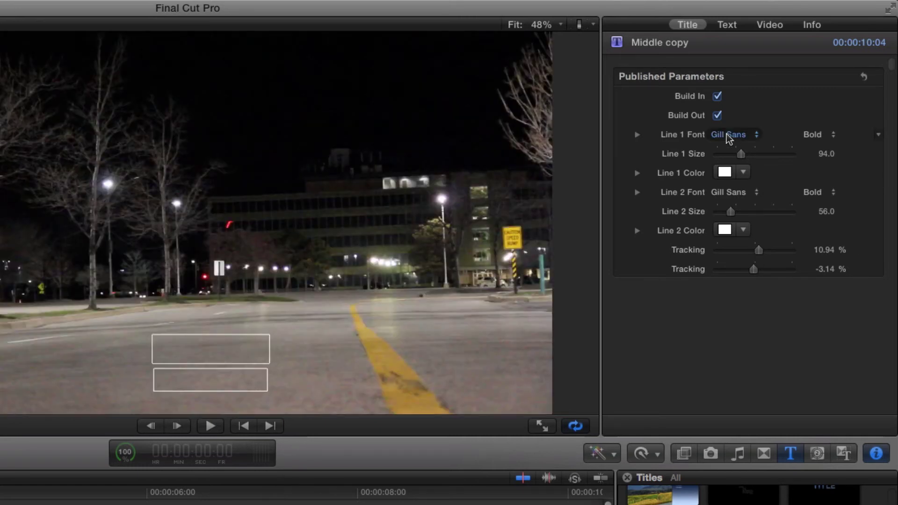
{"action": "left_click", "coordinate": [717, 96]}
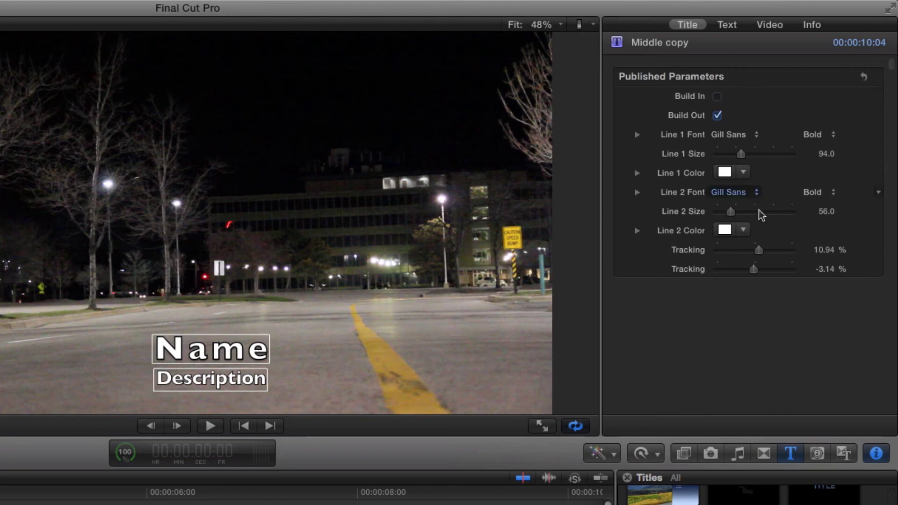
{"action": "left_click_drag", "start_coordinate": [759, 250], "coordinate": [771, 271]}
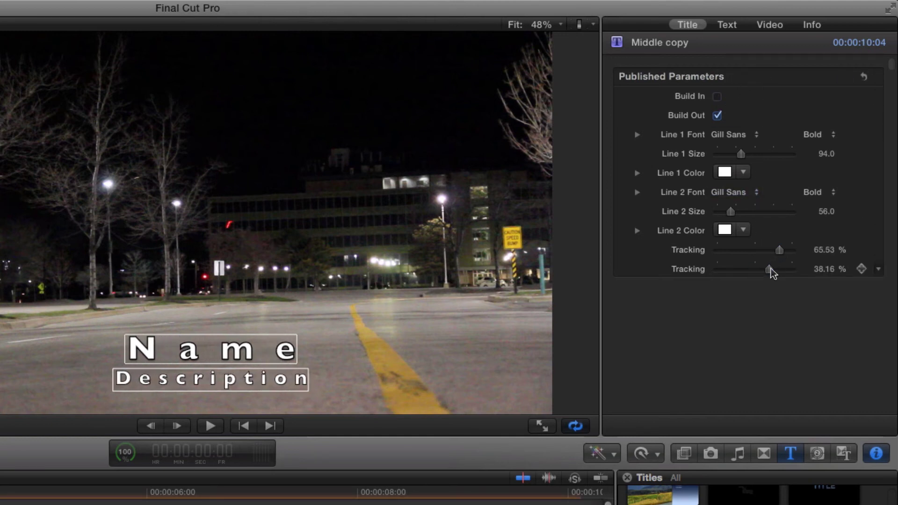
{"action": "left_click", "coordinate": [862, 269]}
{"action": "left_click", "coordinate": [861, 249]}
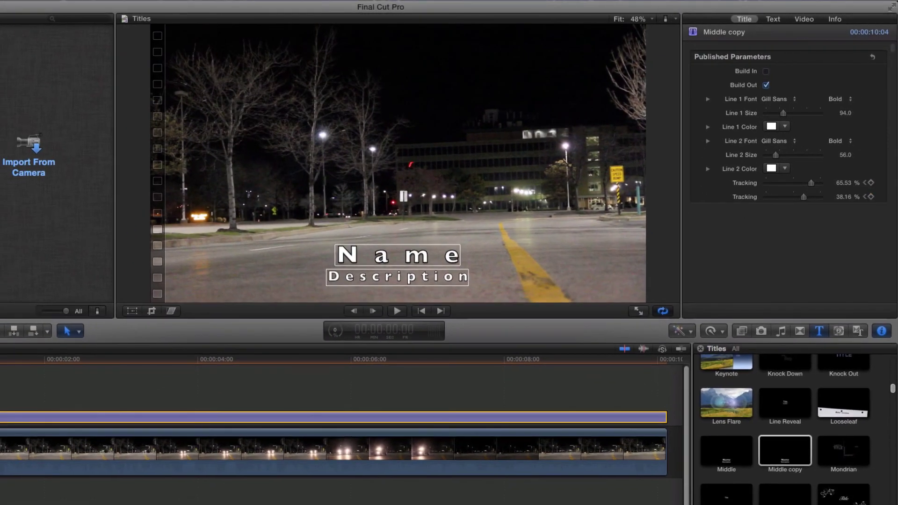
Step: At 7:03, set both Tracking values to 0% to add closing keyframes
{"action": "left_click_drag", "start_coordinate": [48, 358], "coordinate": [437, 373]}
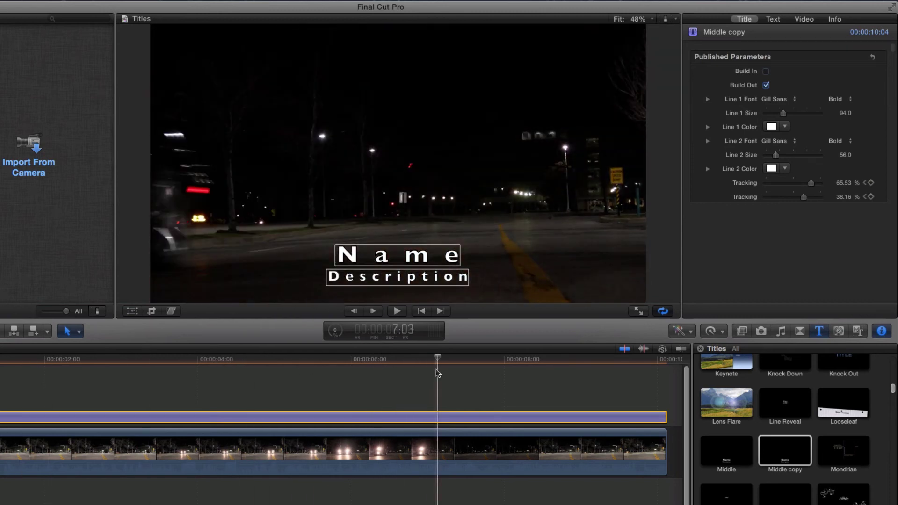
{"action": "mouse_move", "coordinate": [811, 182]}
{"action": "left_mouse_down"}
{"action": "mouse_move", "coordinate": [791, 182]}
{"action": "mouse_move", "coordinate": [794, 198]}
{"action": "mouse_move", "coordinate": [811, 199]}
{"action": "left_mouse_up"}
{"action": "left_click", "coordinate": [845, 182]}
{"action": "type", "text": "0"}
{"action": "key", "text": "Tab"}
{"action": "type", "text": "0"}
{"action": "key", "text": "Return"}
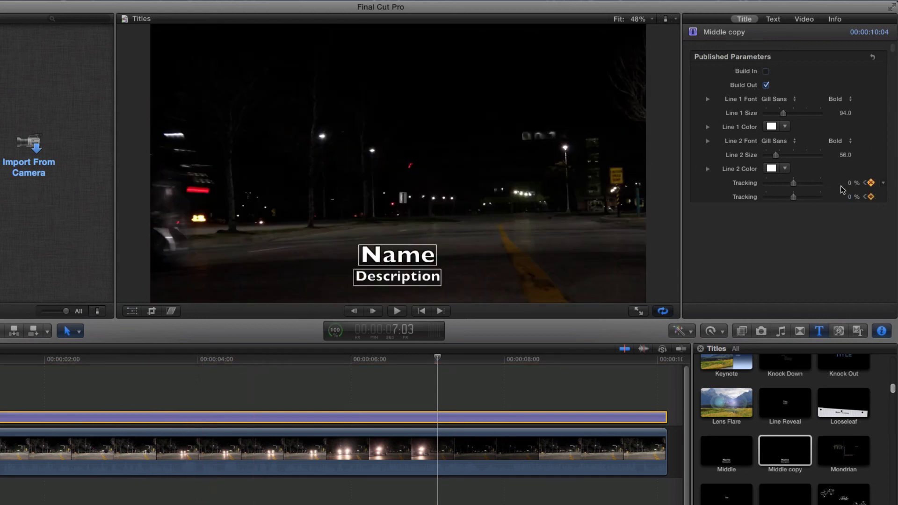
Step: Step between the earlier and later Tracking keyframes to check the animation
{"action": "left_click", "coordinate": [865, 183]}
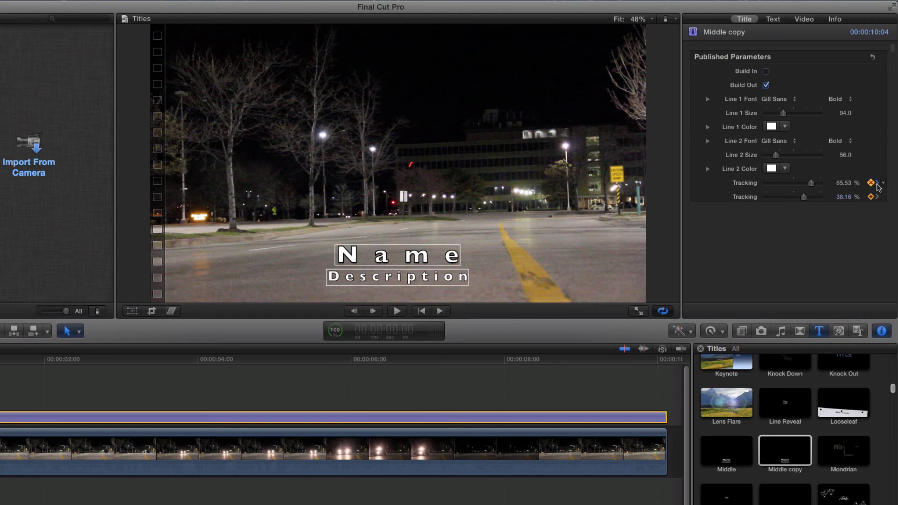
{"action": "left_click", "coordinate": [876, 183]}
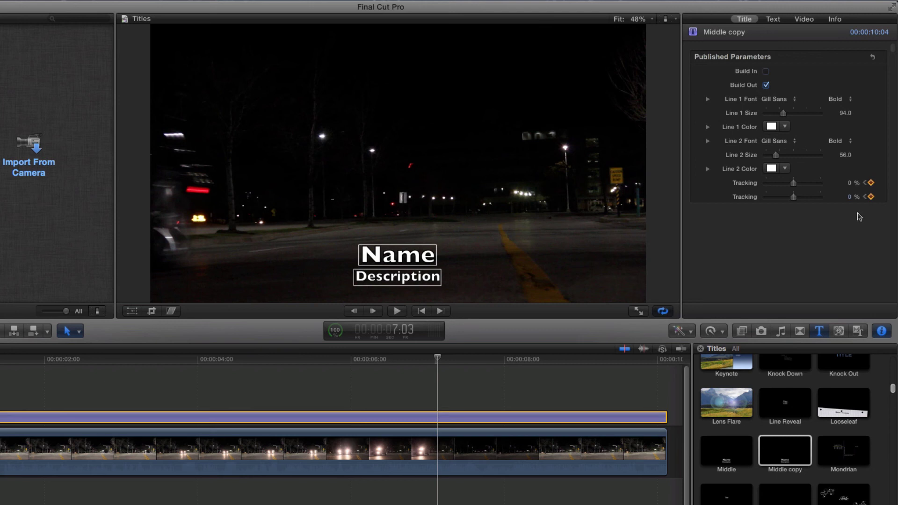
{"action": "left_click", "coordinate": [883, 183]}
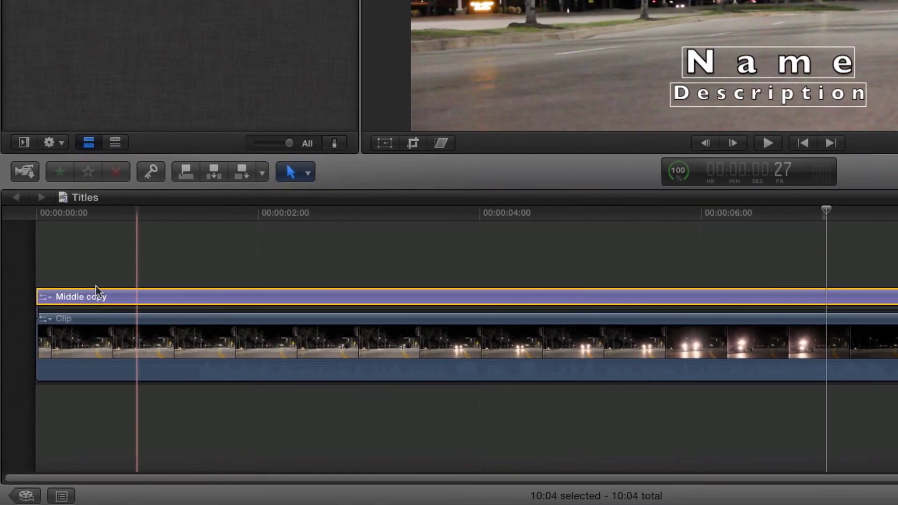
Step: Show the title clip's Video Animation editor filtered to the Middle copy Tracking lane
{"action": "left_click", "coordinate": [44, 296]}
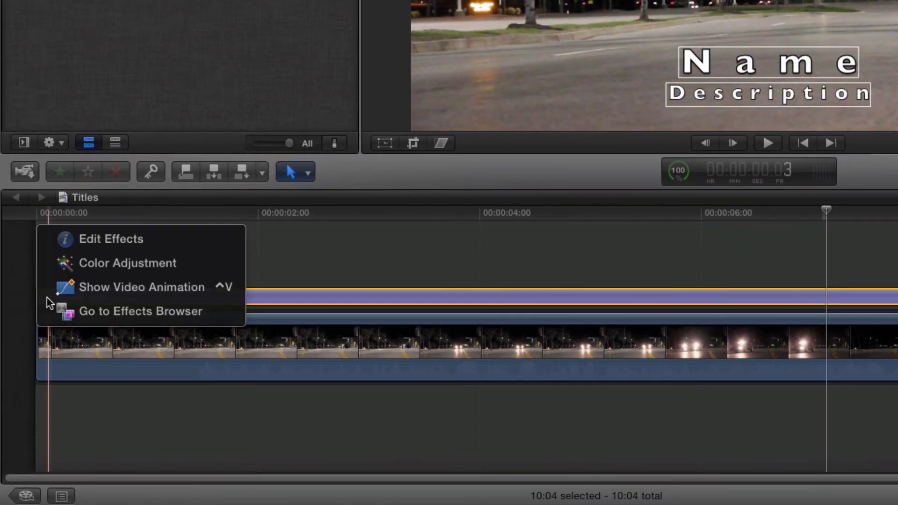
{"action": "left_click", "coordinate": [216, 287]}
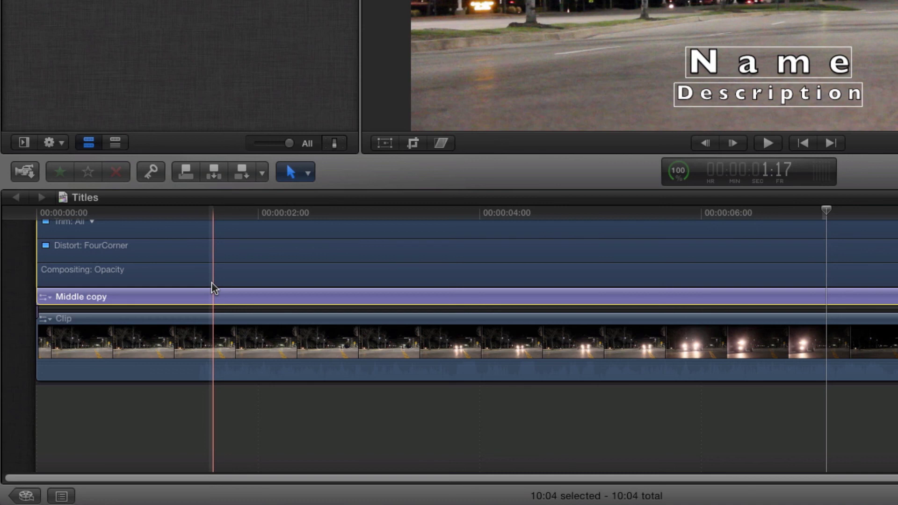
{"action": "scroll", "coordinate": [467, 322], "scroll_direction": "up", "scroll_amount": 5}
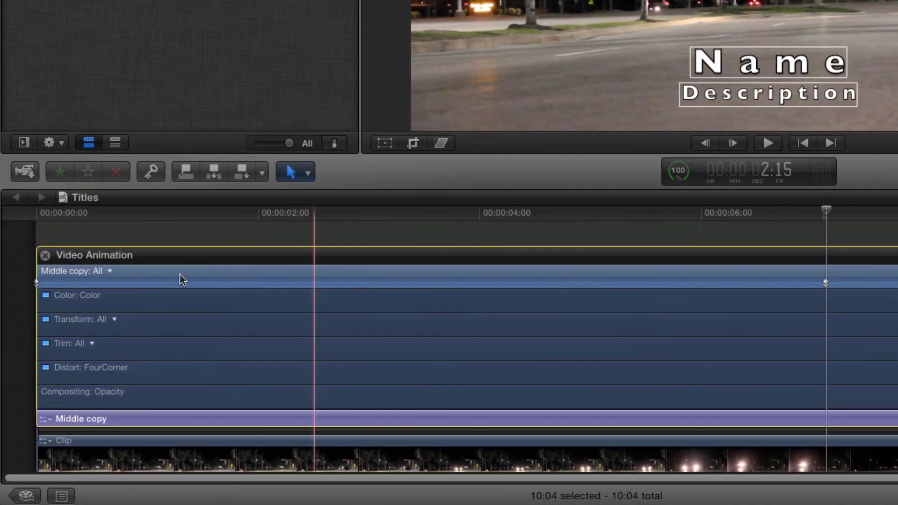
{"action": "left_click", "coordinate": [109, 271]}
{"action": "left_click", "coordinate": [173, 354]}
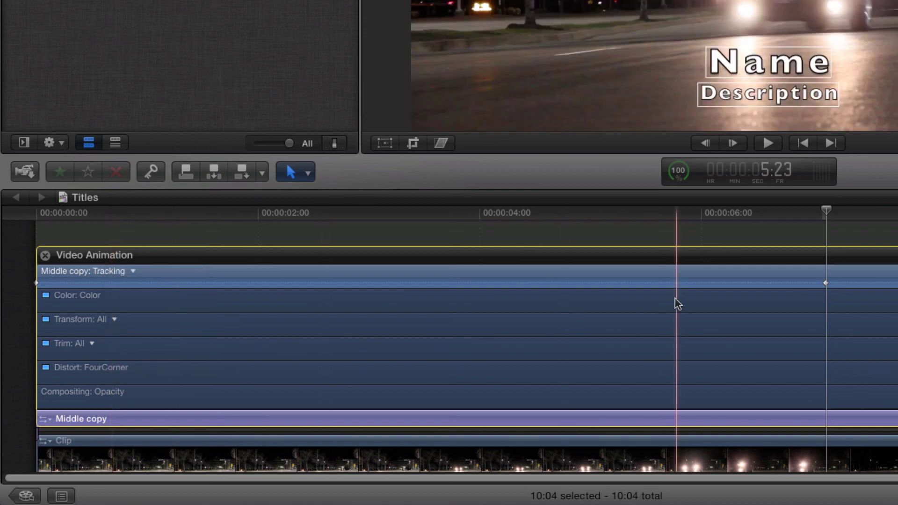